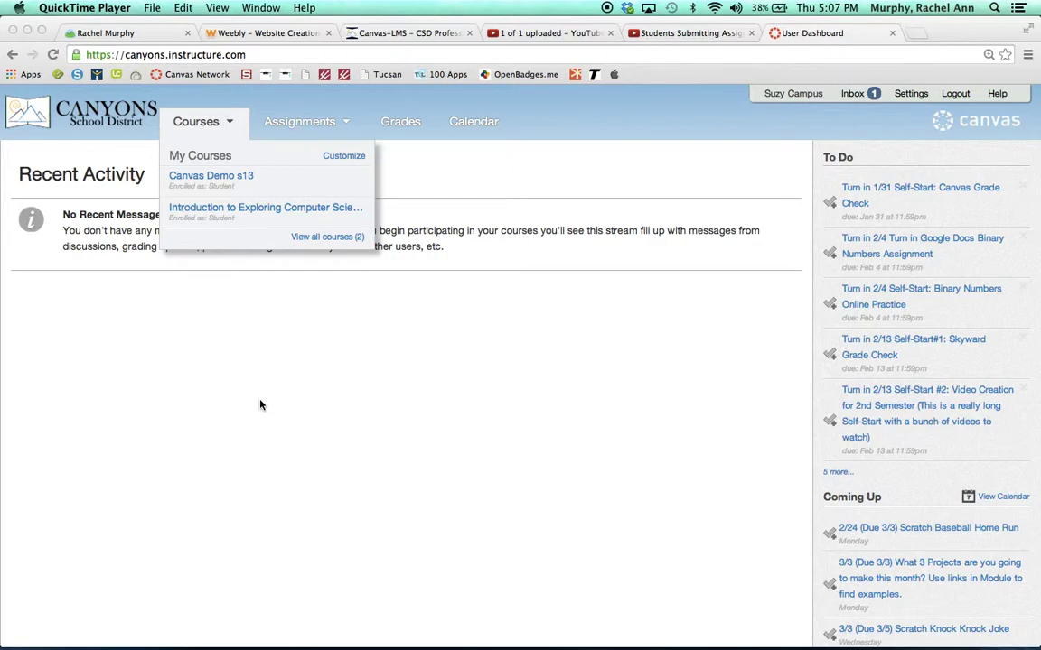
# Close the course list and open the February 2014 calendar showing assignment due dates
pyautogui.click(84, 165)
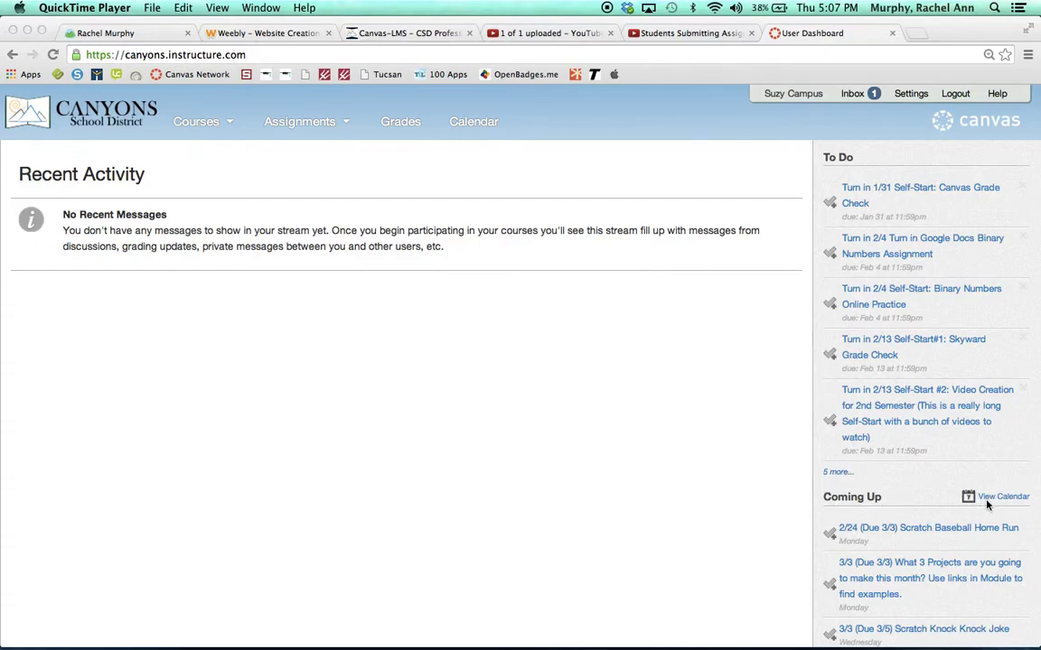
pyautogui.click(470, 125)
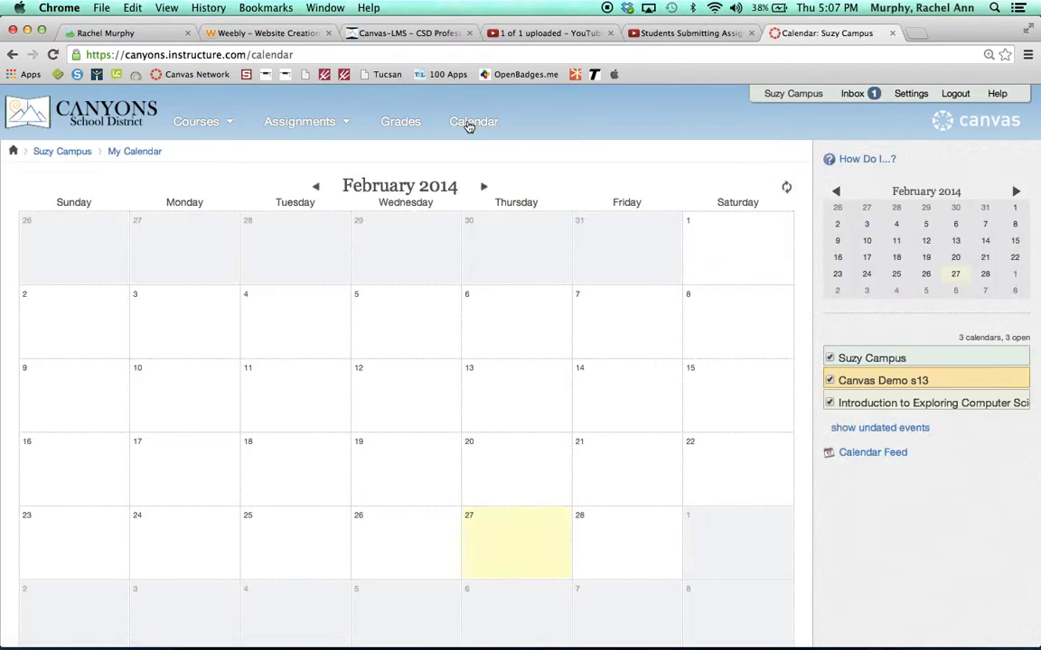
pyautogui.moveTo(321, 122)
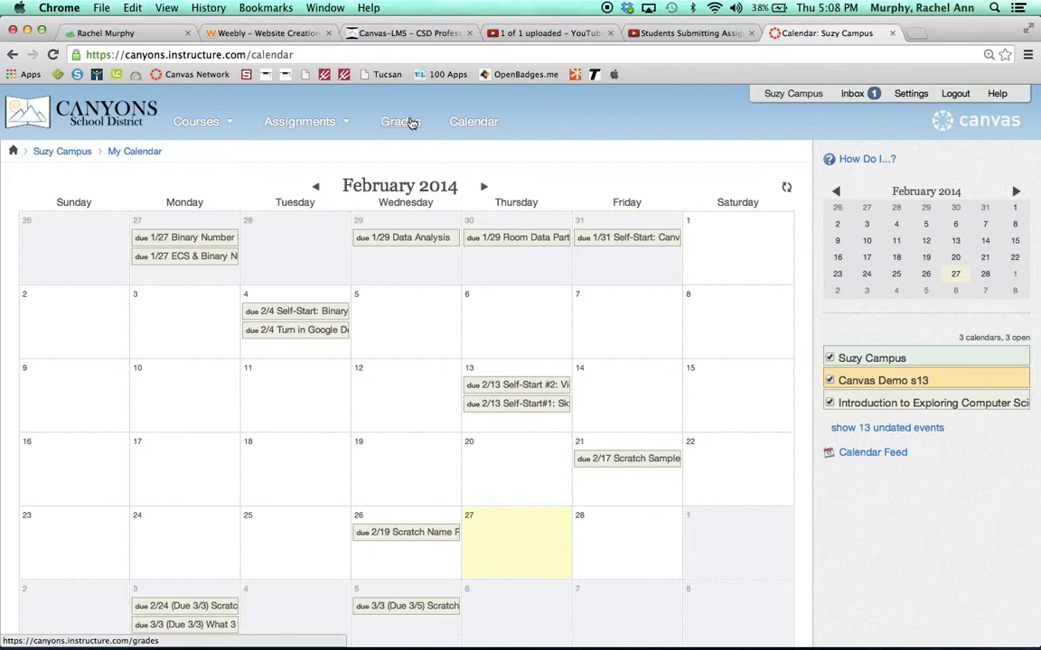
# Check course grades, then open My Courses listing Canvas Demo s13 and Introduction to Exploring Computer Science
pyautogui.click(411, 123)
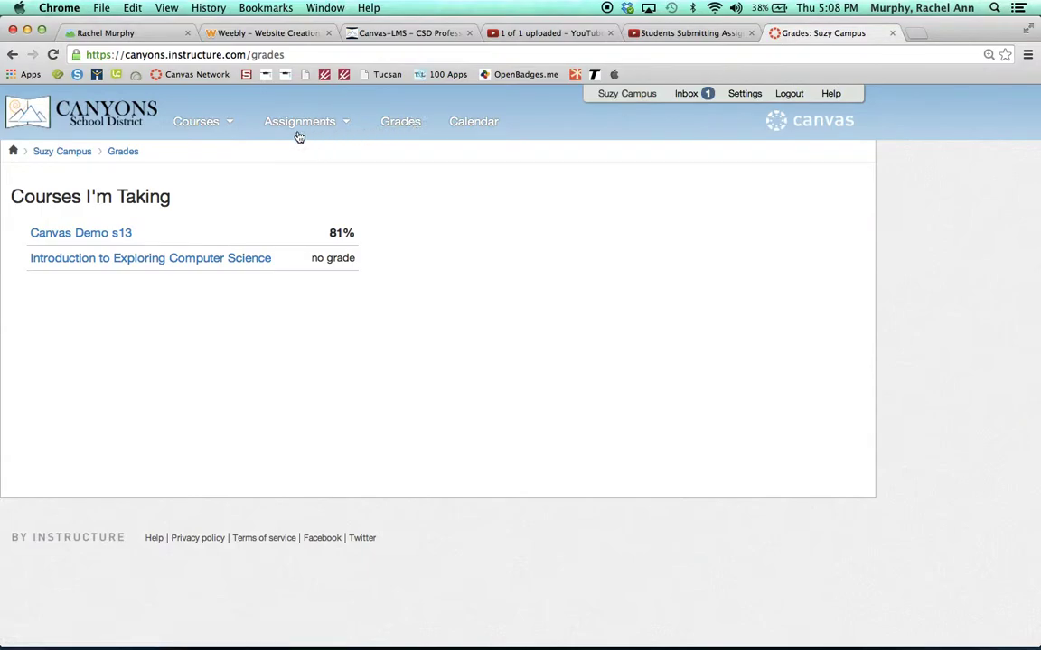
pyautogui.click(191, 122)
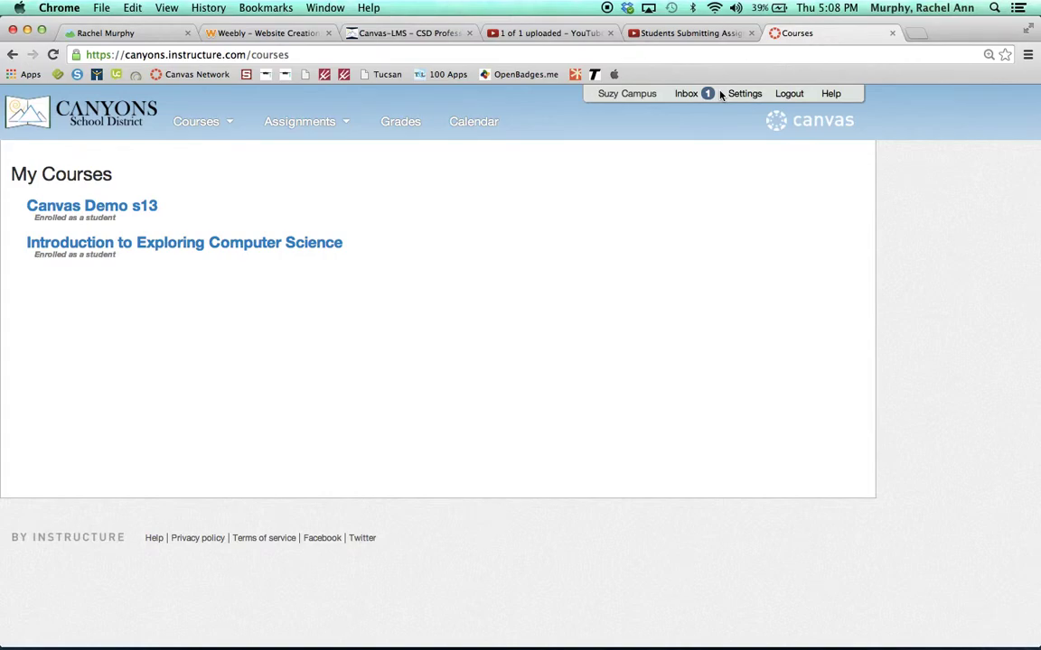
# Open the profile Settings page and dismiss the Add Email Address and SMS contact dialogs unused
pyautogui.click(616, 101)
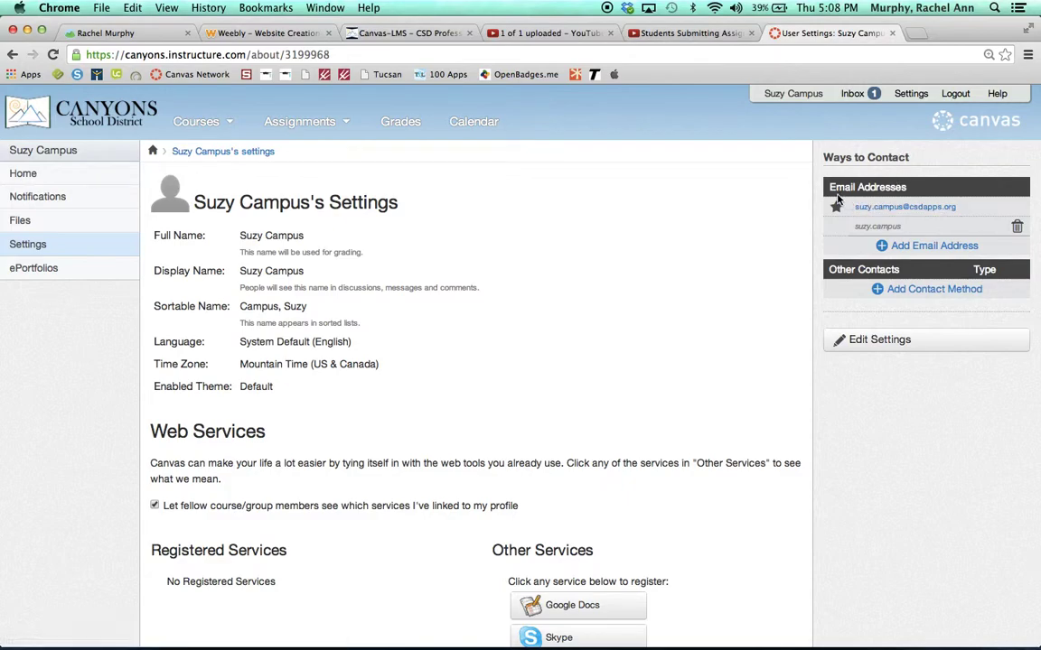
pyautogui.click(921, 249)
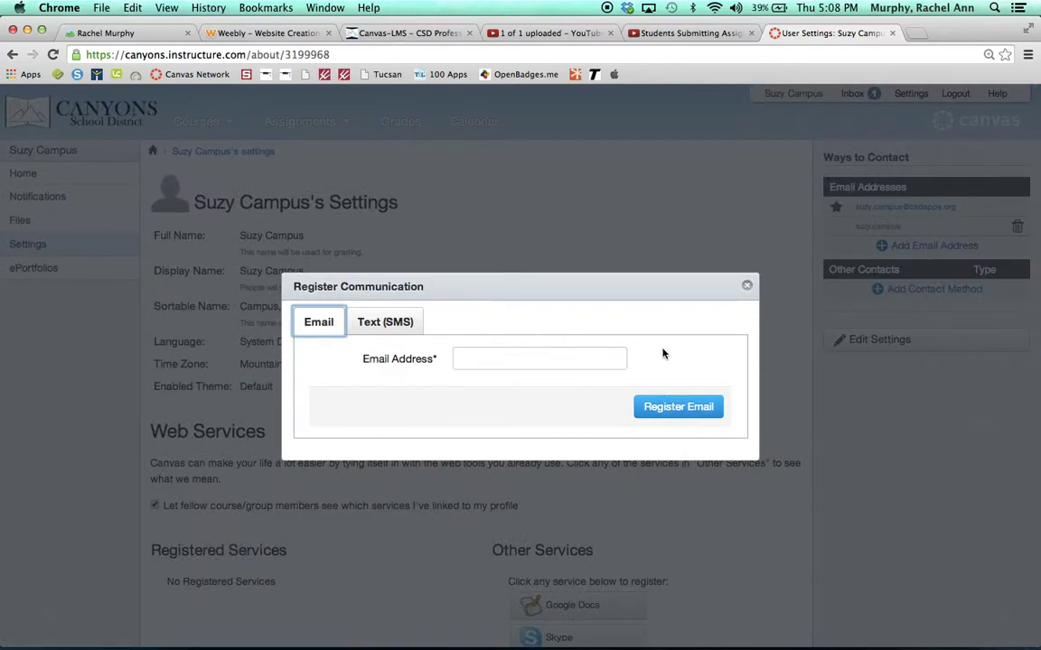
pyautogui.click(749, 288)
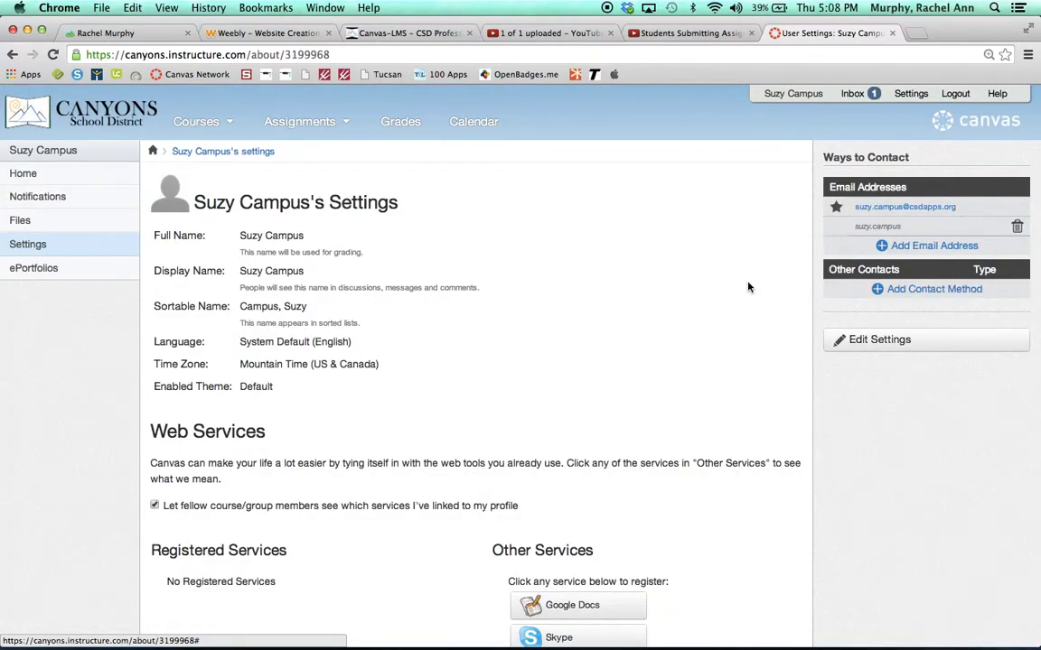
pyautogui.click(925, 291)
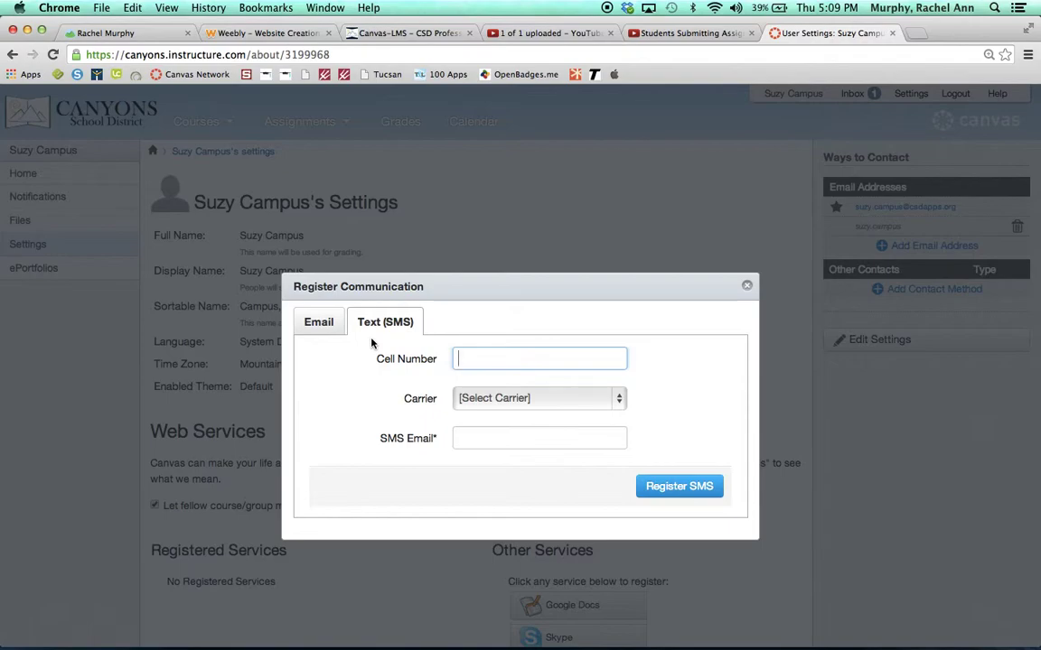
pyautogui.click(747, 287)
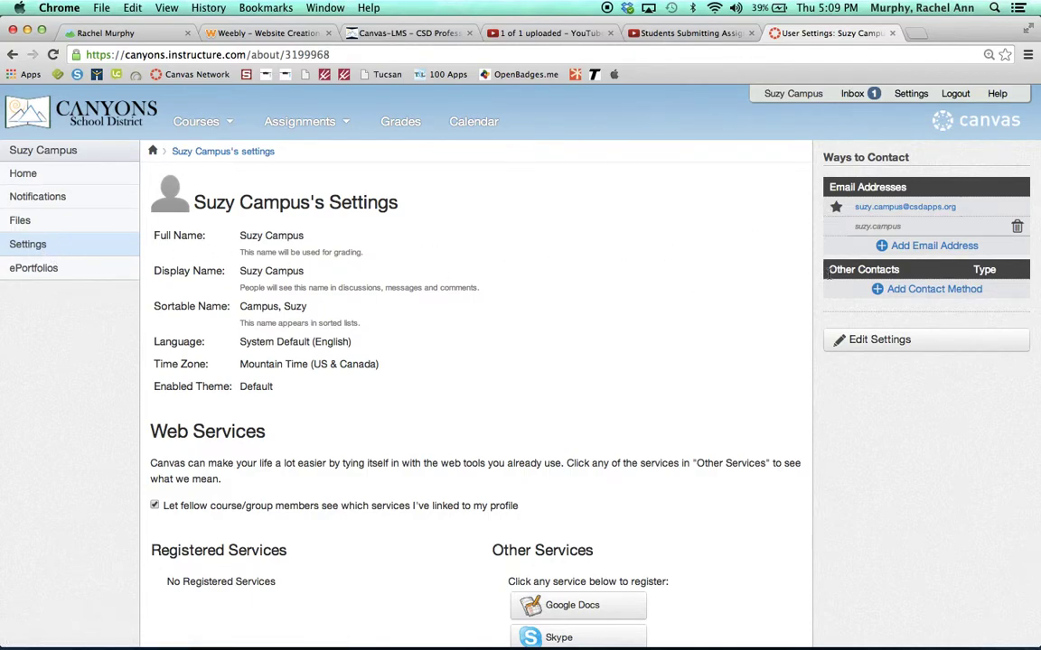
# Set Due Date, Grading Policies, Course Content and Files emails to a daily summary
pyautogui.click(35, 198)
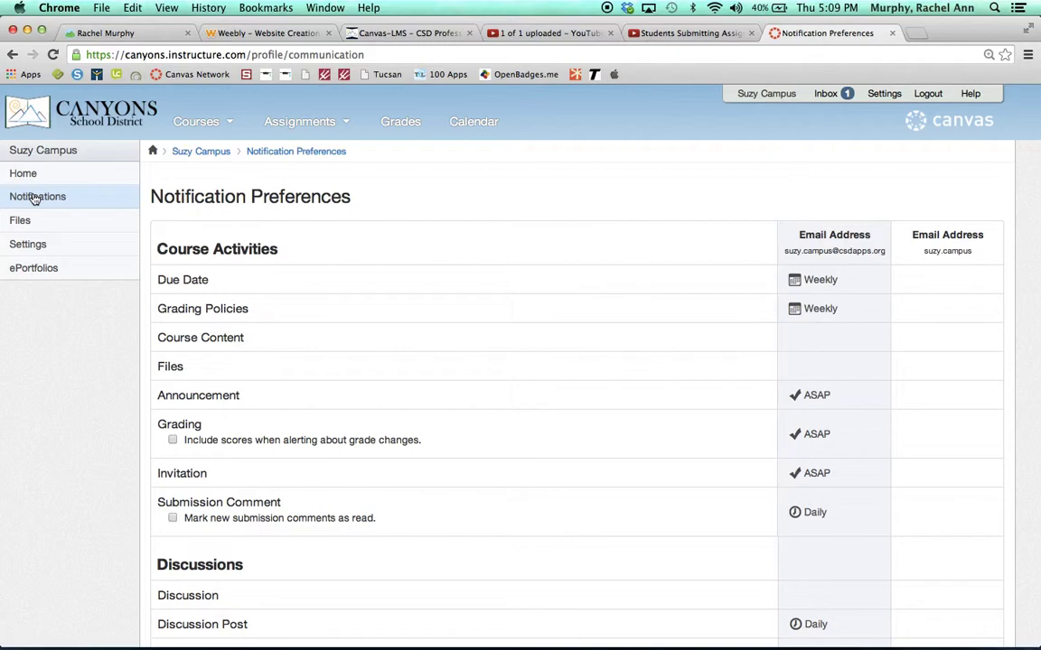
pyautogui.moveTo(804, 282)
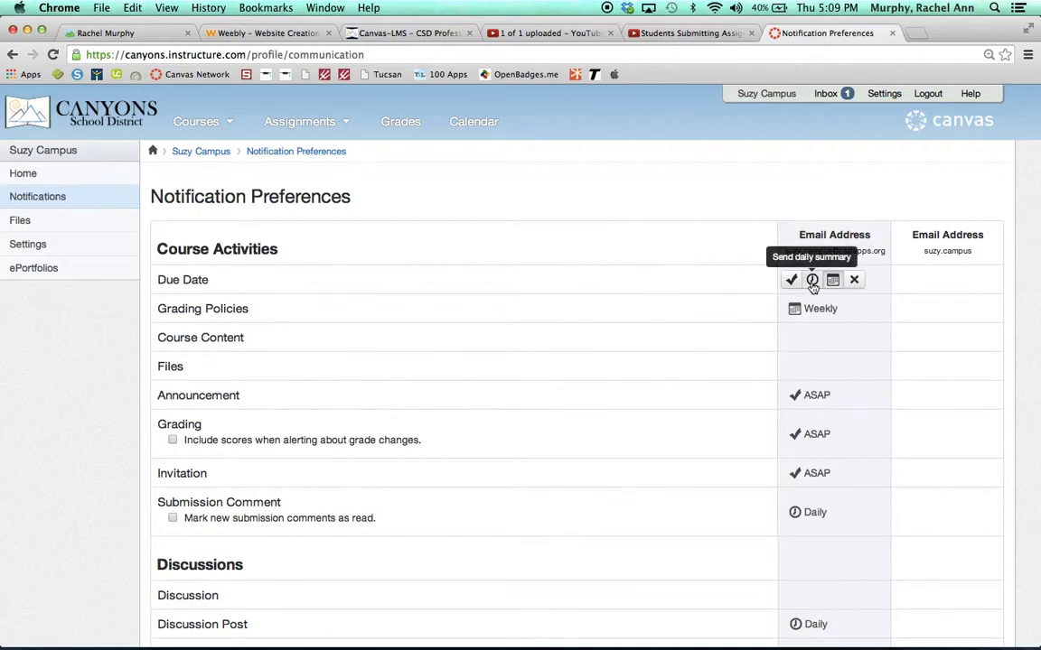
pyautogui.click(812, 282)
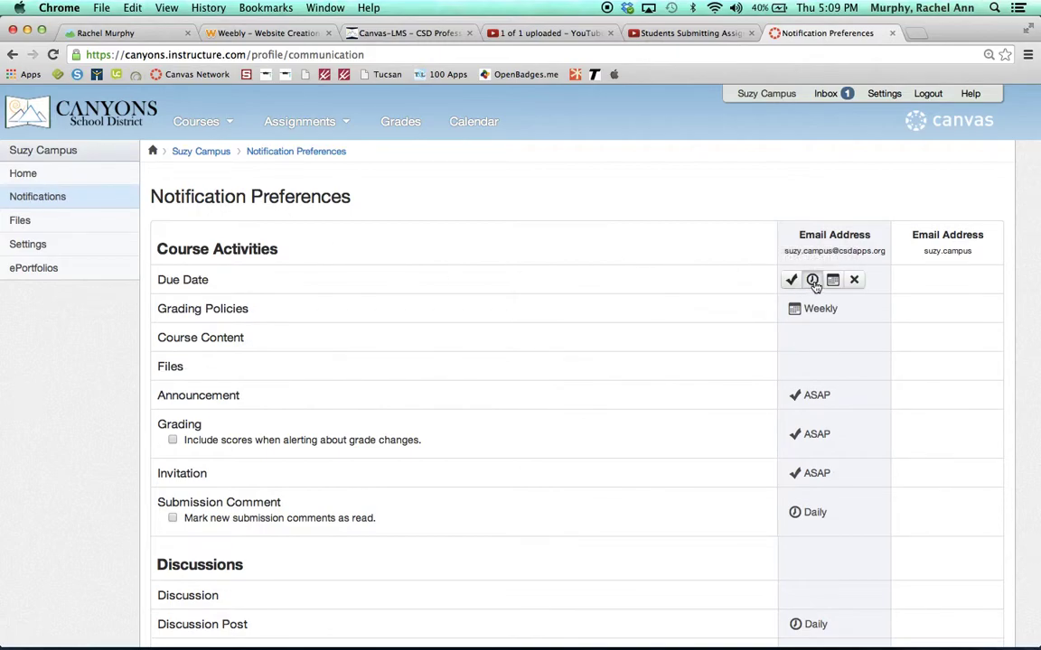
pyautogui.click(812, 309)
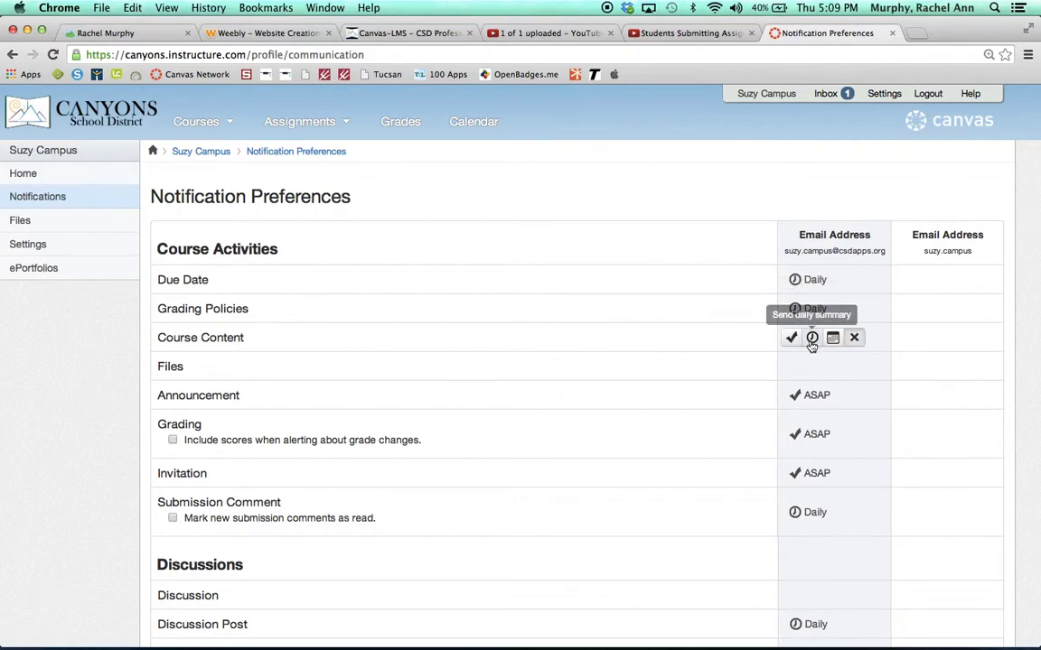
pyautogui.click(813, 339)
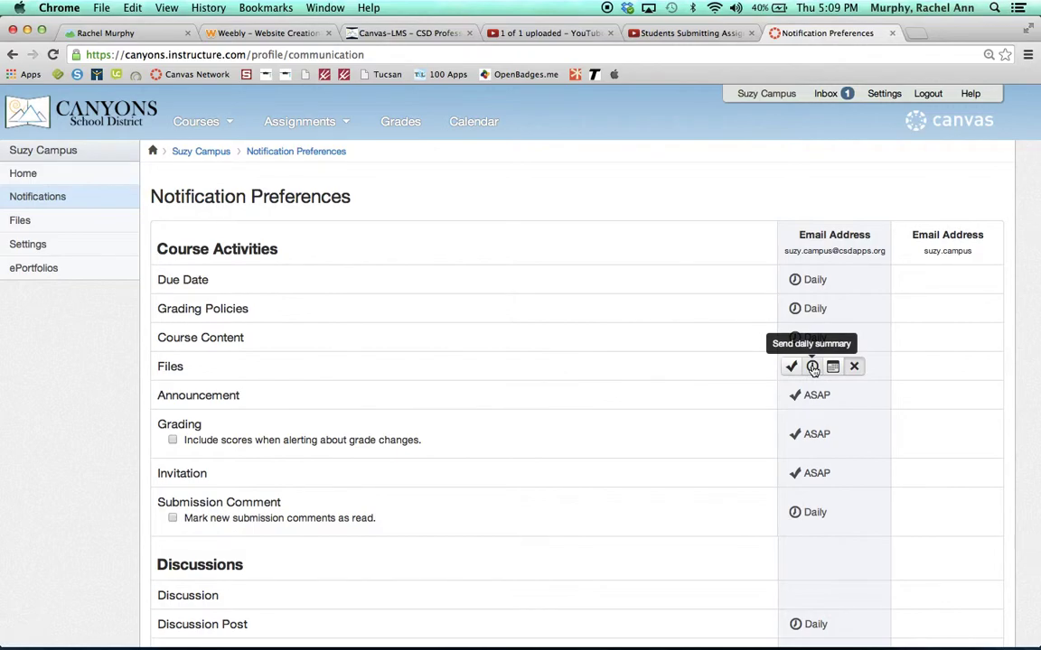
pyautogui.click(812, 368)
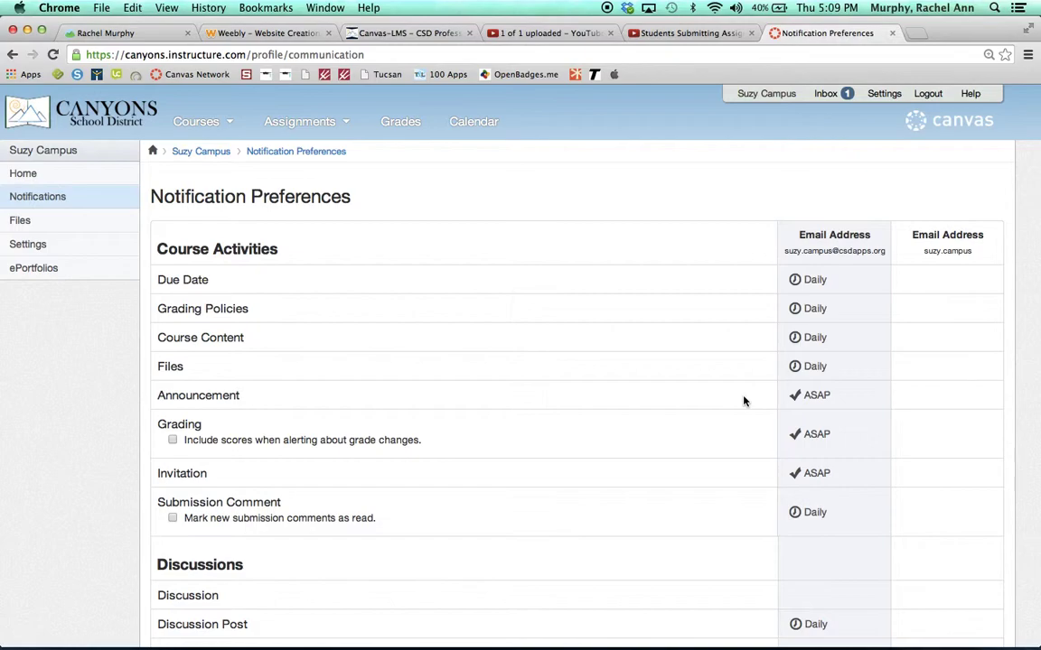
# Have Invitation notification emails sent ASAP
pyautogui.moveTo(829, 405)
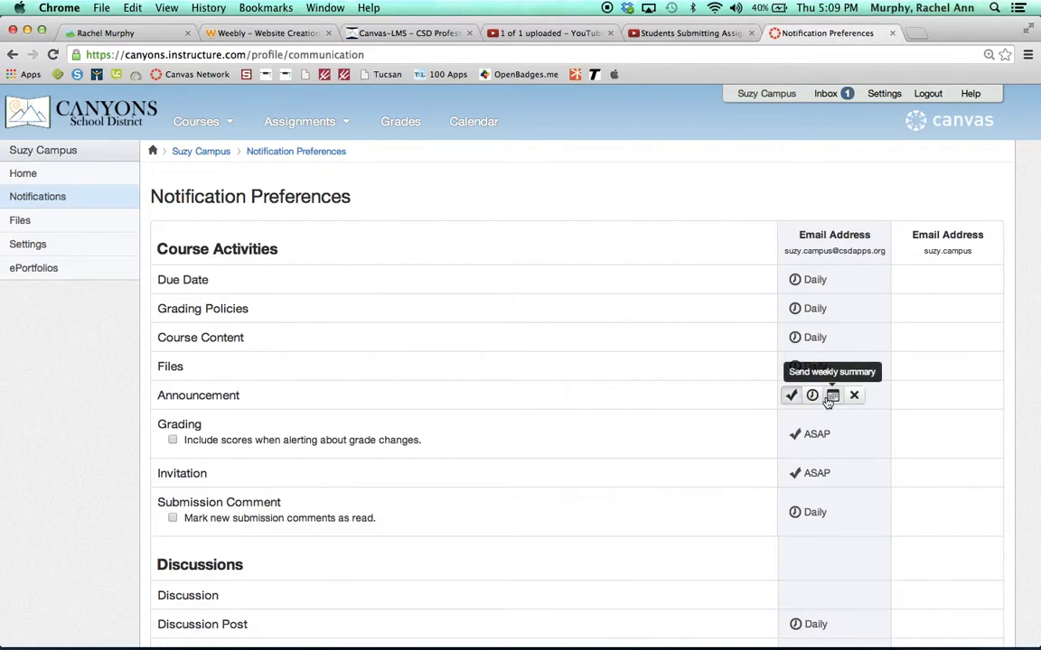
pyautogui.moveTo(824, 476)
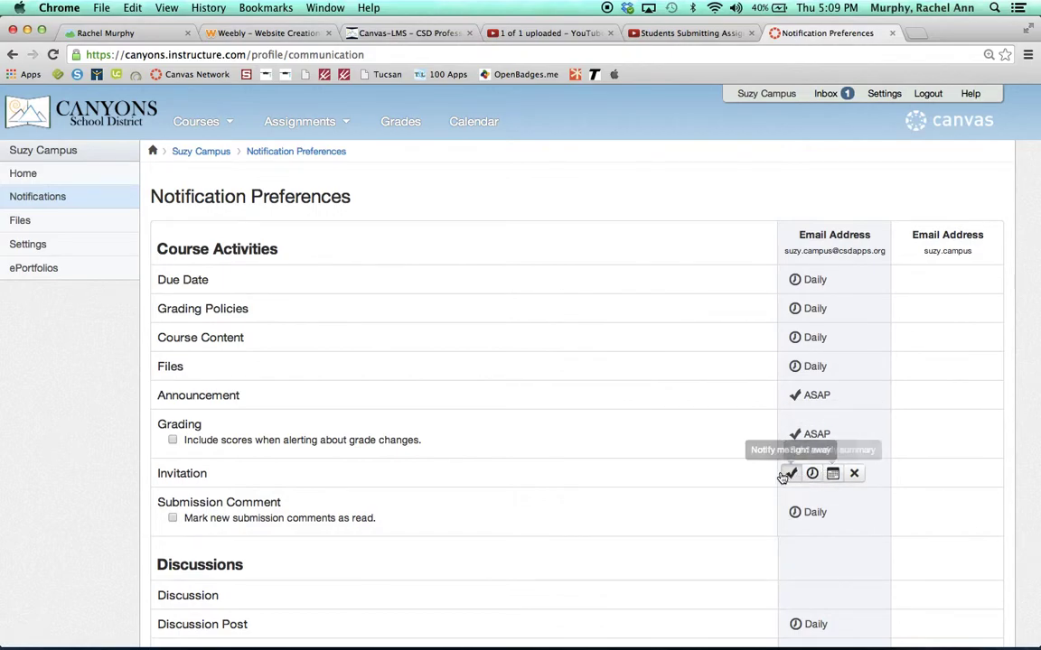
pyautogui.click(790, 473)
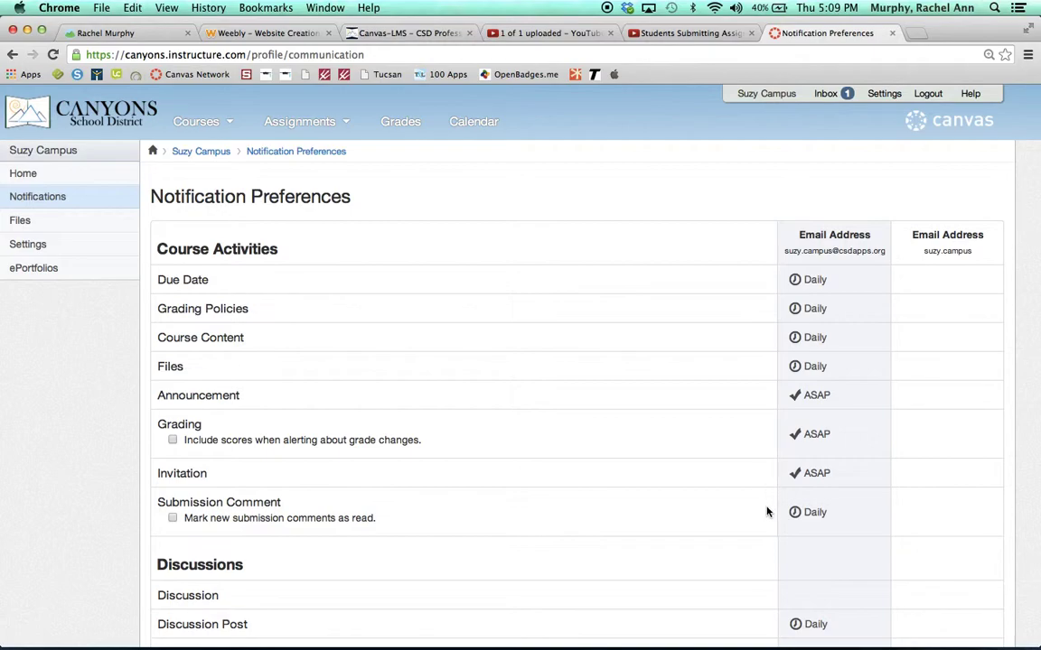
pyautogui.moveTo(811, 515)
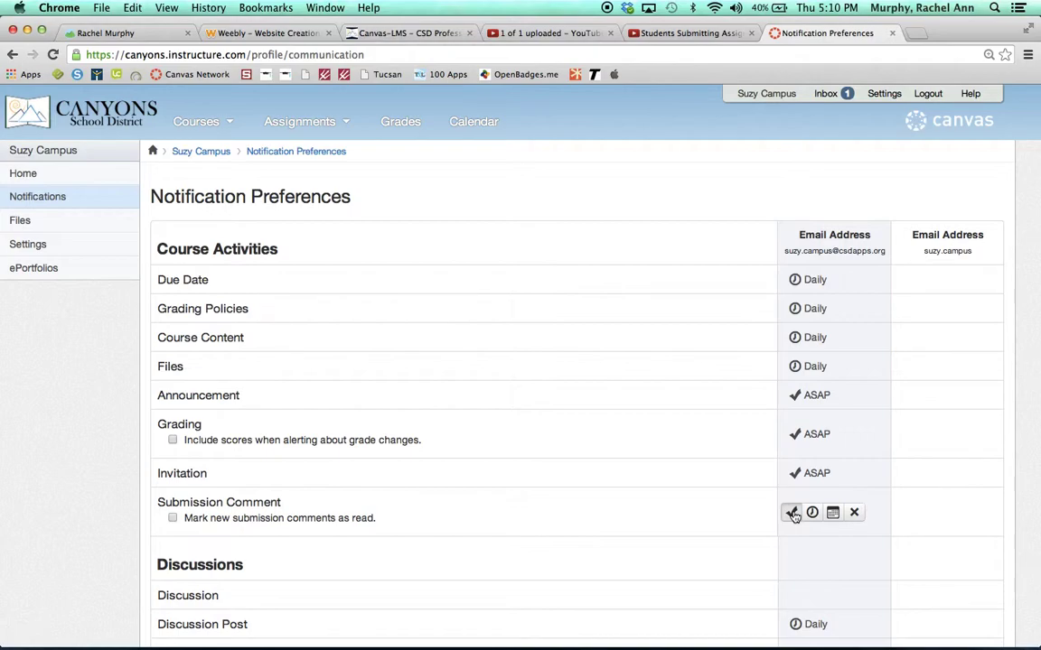
# Send Submission Comment emails ASAP; set discussion post and conversation emails to daily
pyautogui.click(793, 513)
pyautogui.scroll(-5, 762, 534)
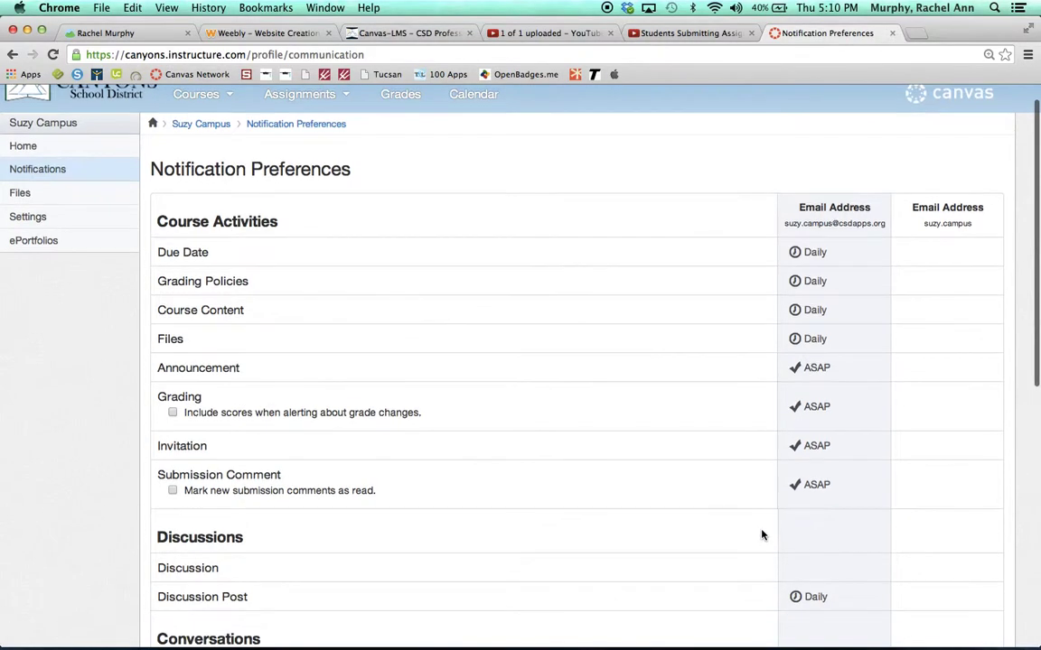
pyautogui.scroll(-2, 761, 534)
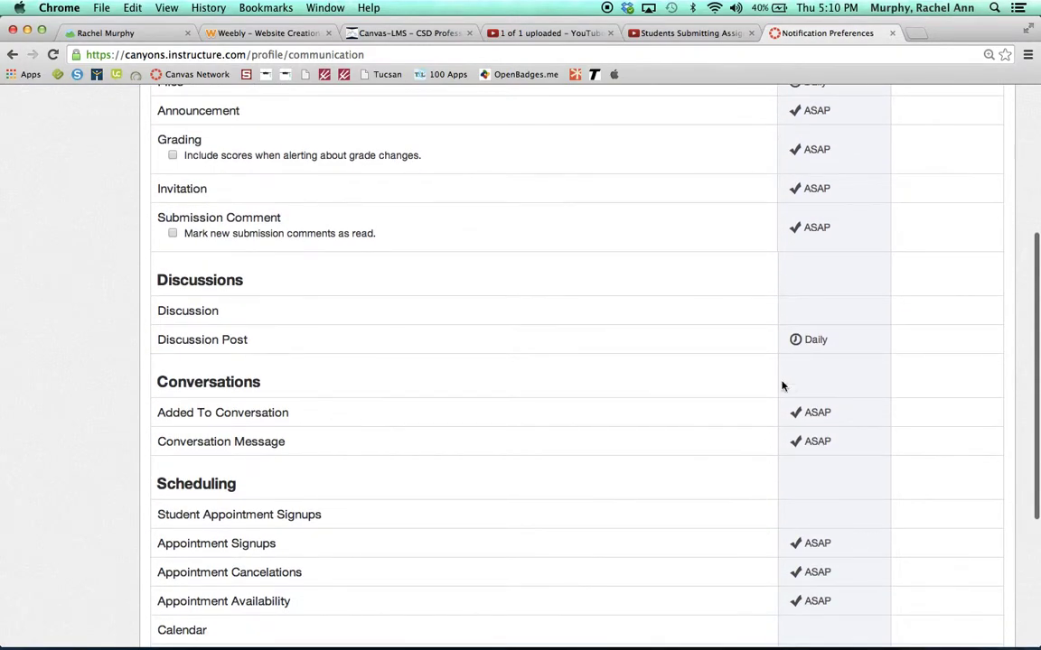
pyautogui.click(812, 341)
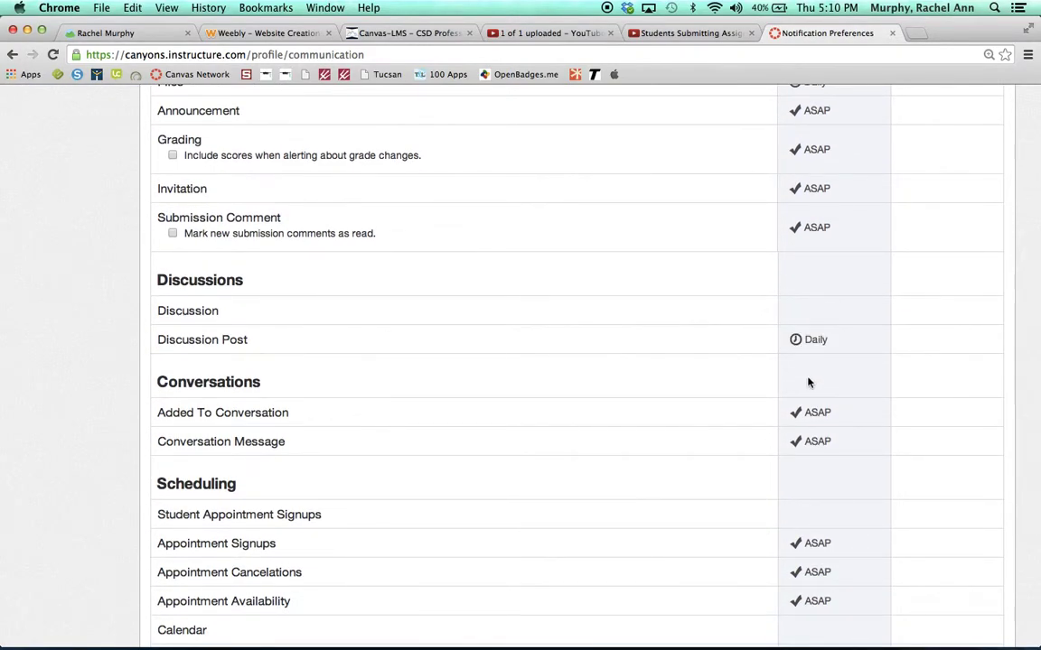
pyautogui.click(812, 412)
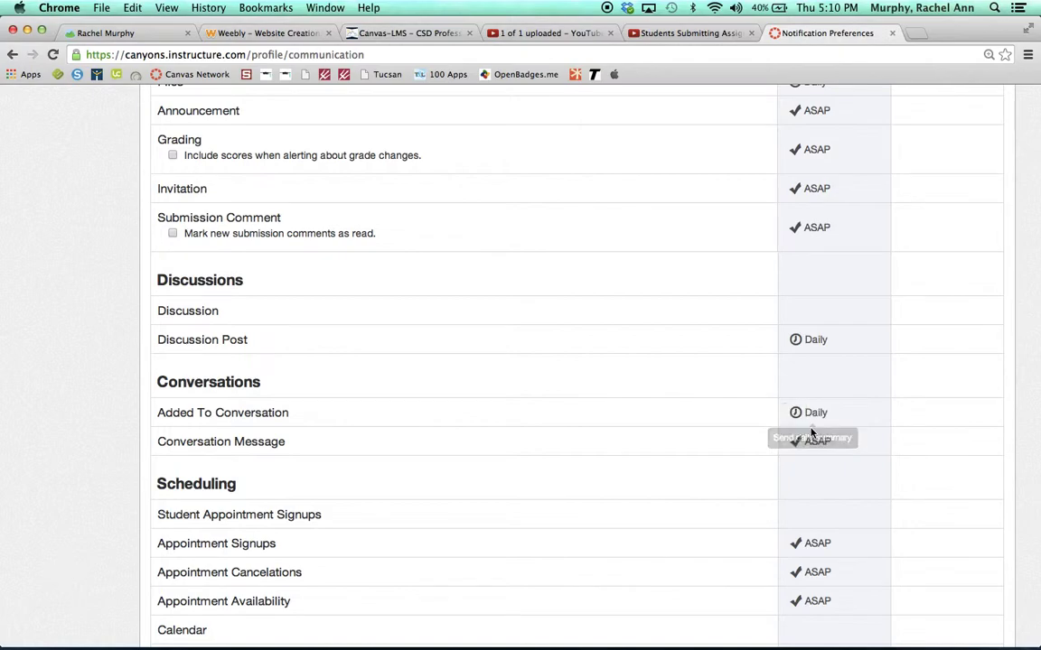
pyautogui.click(812, 442)
# Set appointment signup, cancelation, availability and Administrative Notification emails to daily
pyautogui.scroll(-2, 780, 515)
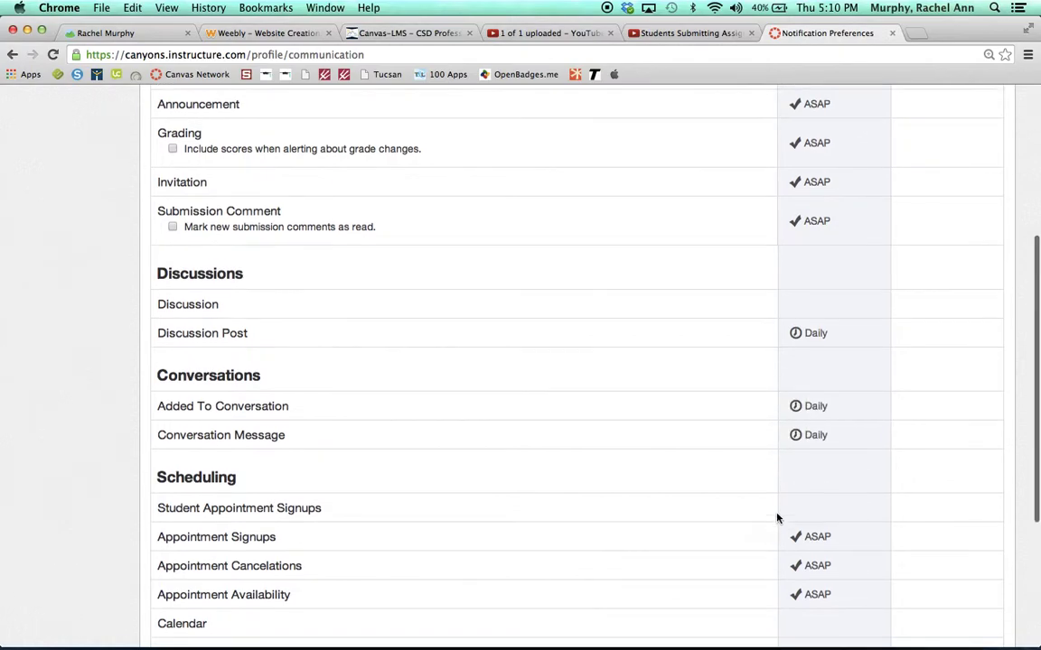
pyautogui.moveTo(786, 506)
pyautogui.click(812, 467)
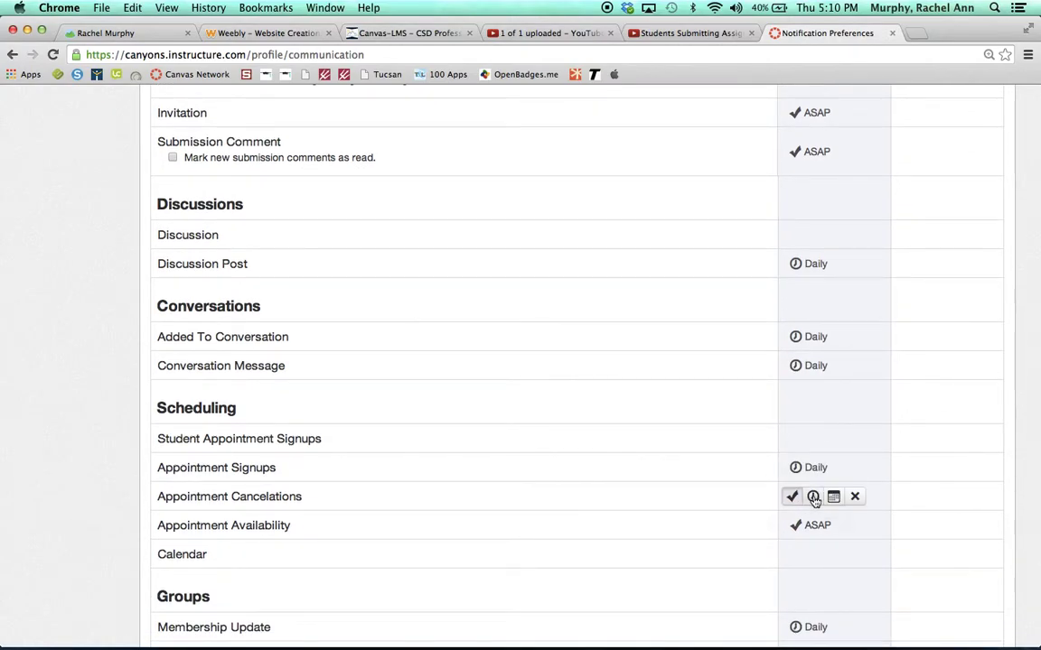
pyautogui.click(813, 497)
pyautogui.click(813, 526)
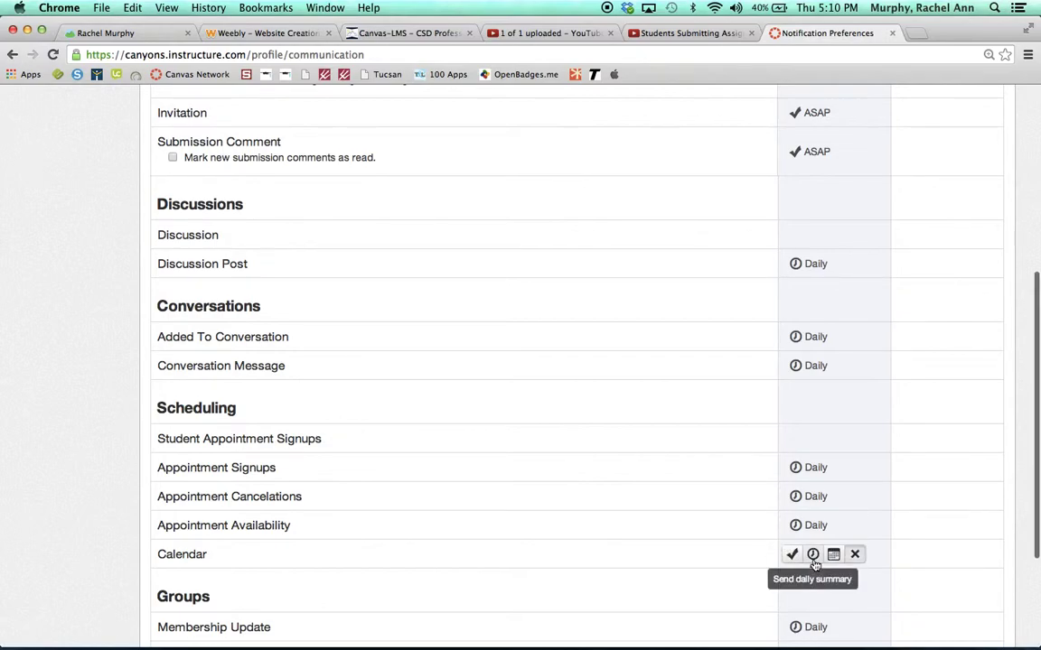
pyautogui.scroll(-1, 813, 560)
pyautogui.scroll(-3, 813, 537)
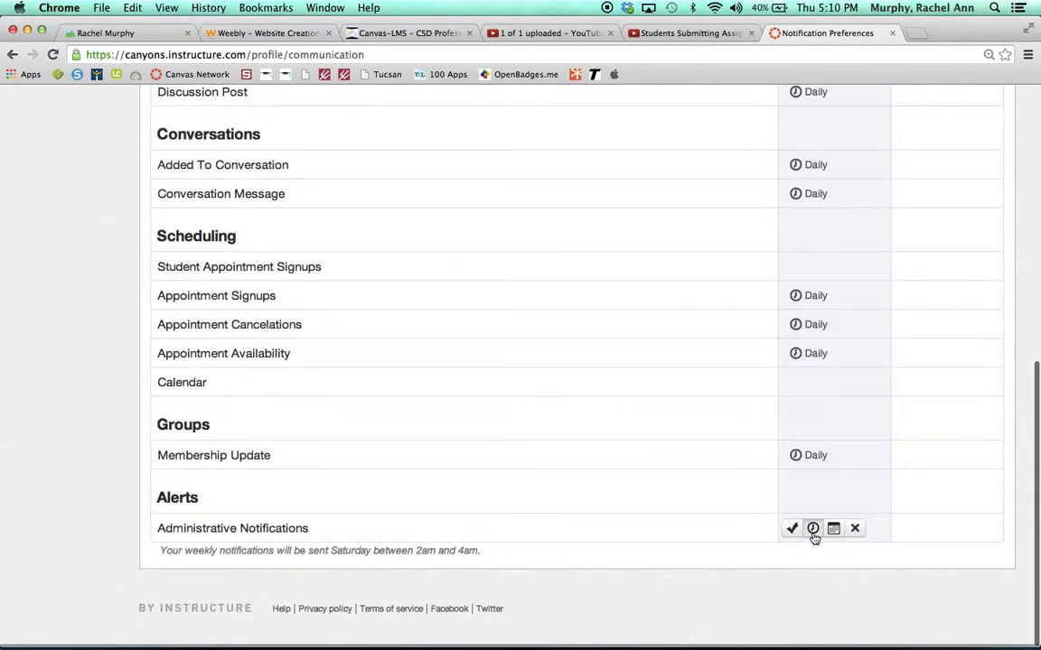
pyautogui.click(813, 532)
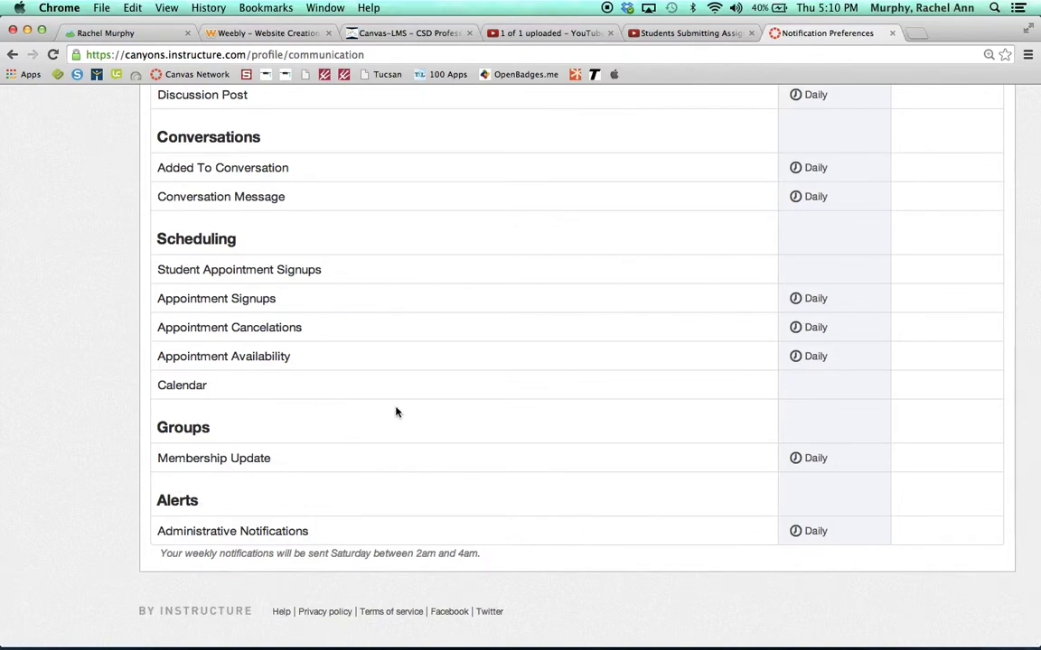
pyautogui.scroll(15, 395, 411)
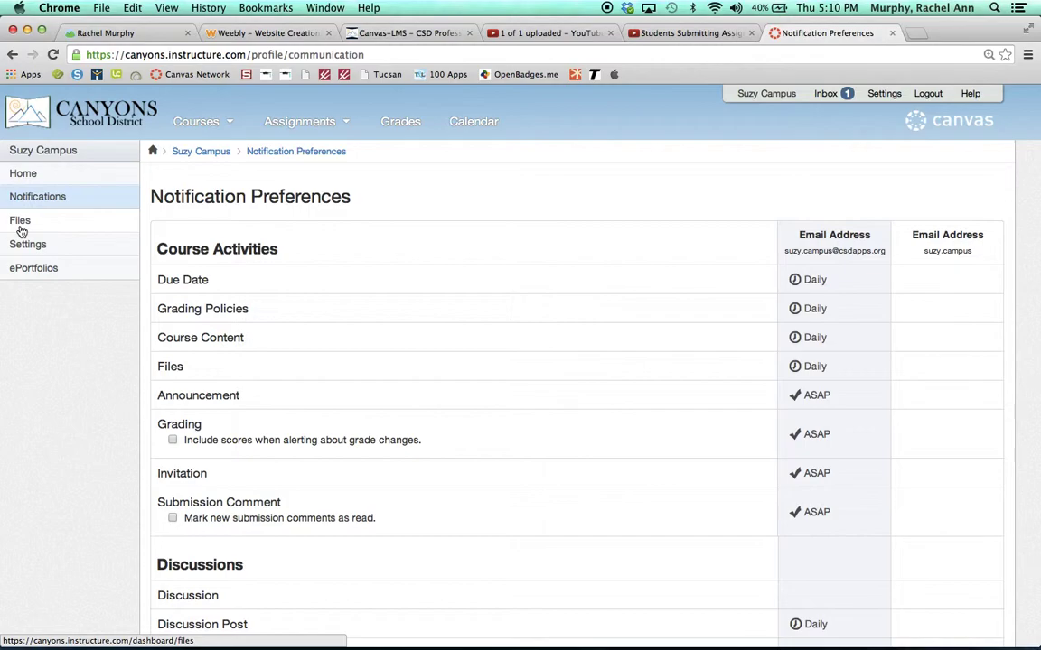
# View personal Files (two folders, 9.1 MB used), then return to the profile Settings page
pyautogui.click(22, 231)
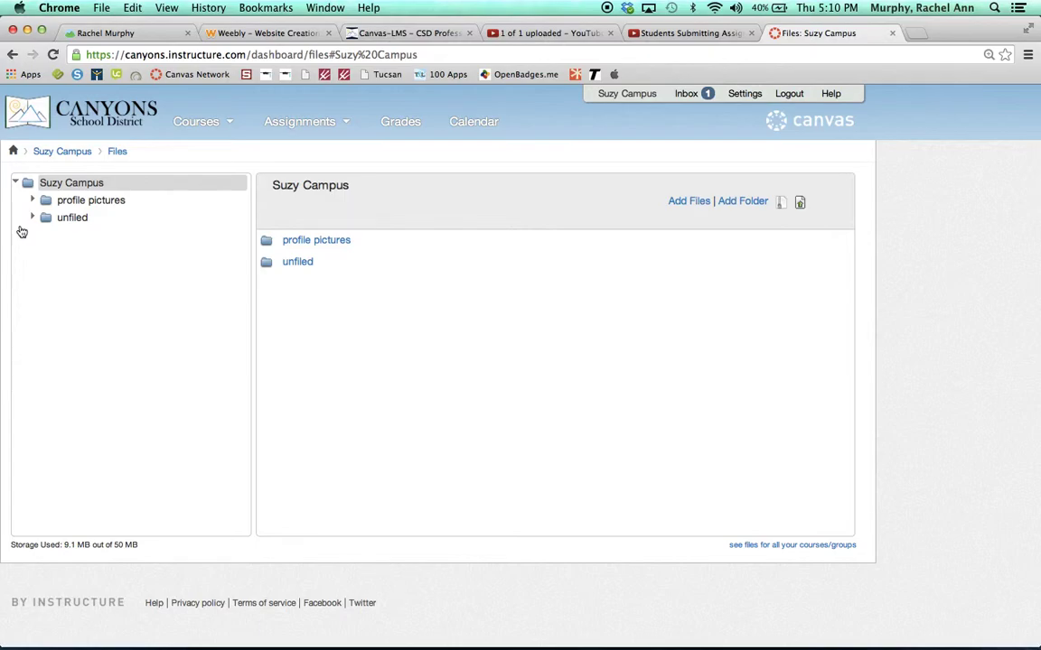
pyautogui.click(622, 97)
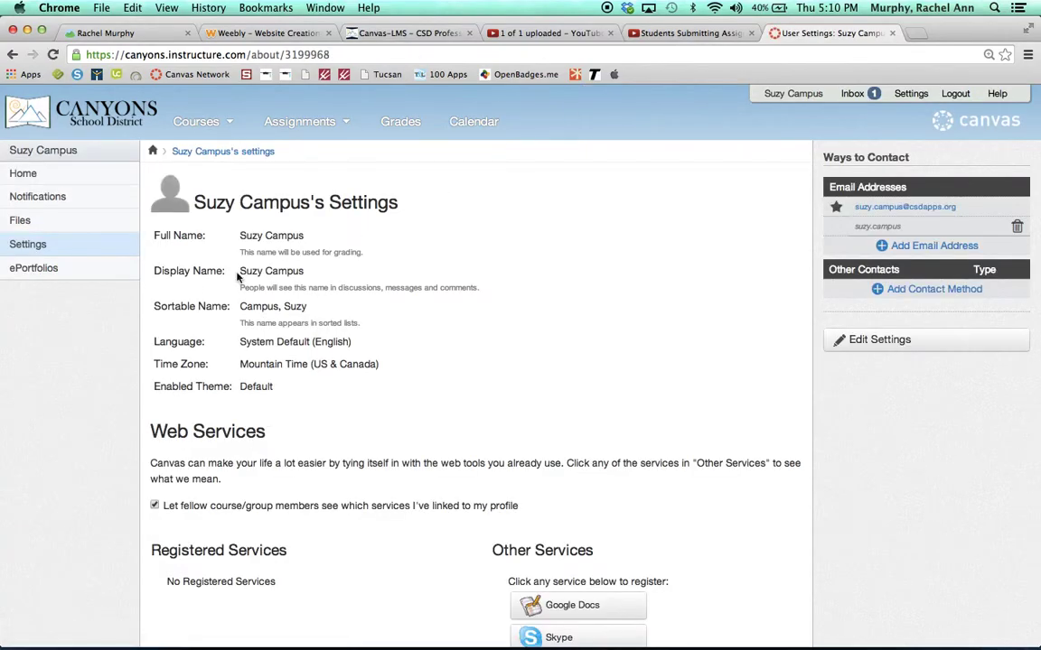
pyautogui.click(37, 244)
pyautogui.scroll(-5, 524, 332)
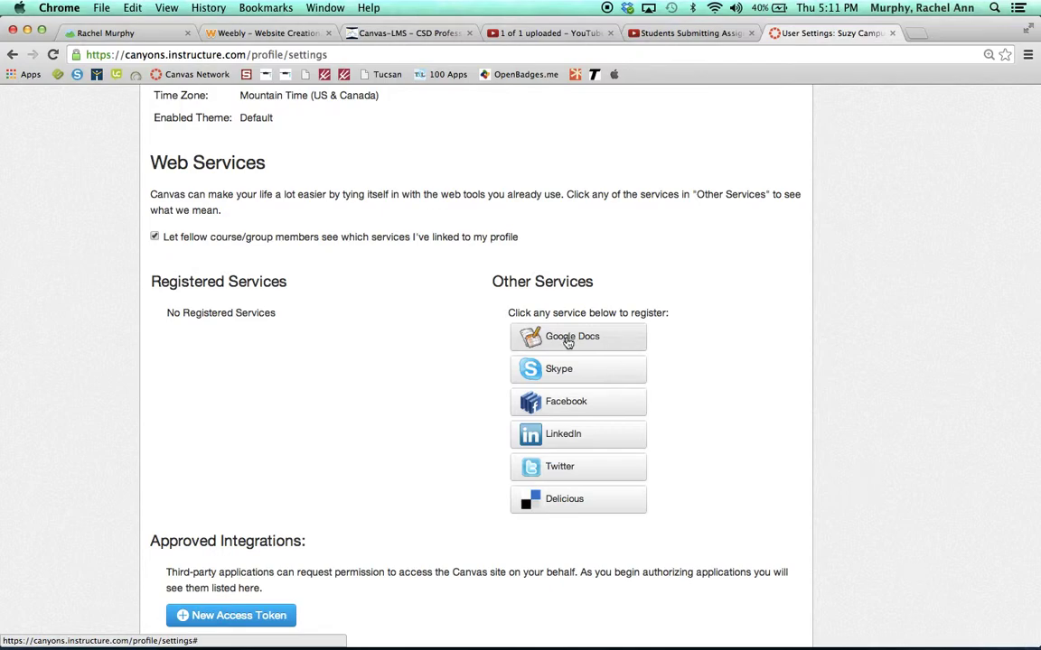
# Register Google Docs under Other Services and allow instructure.com access to Google Drive
pyautogui.click(572, 341)
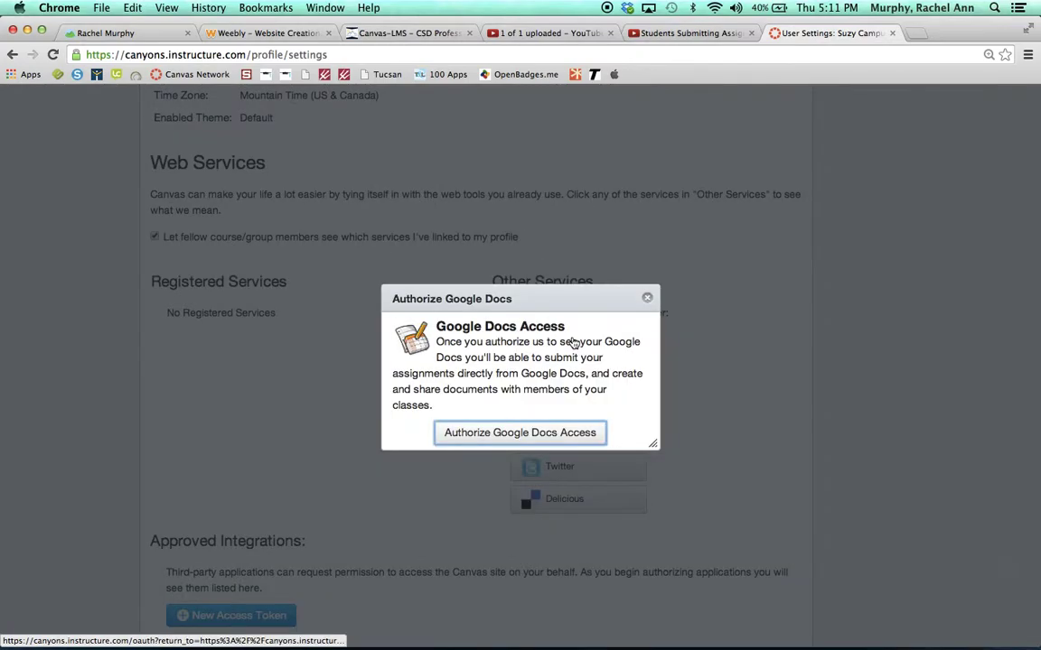
pyautogui.click(528, 436)
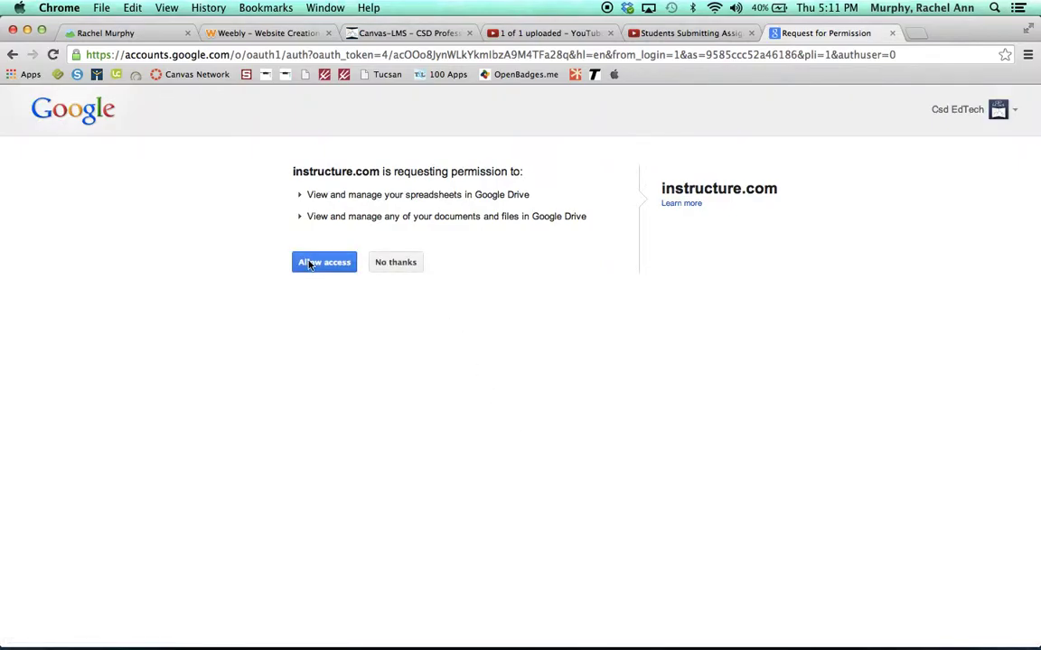
pyautogui.click(308, 263)
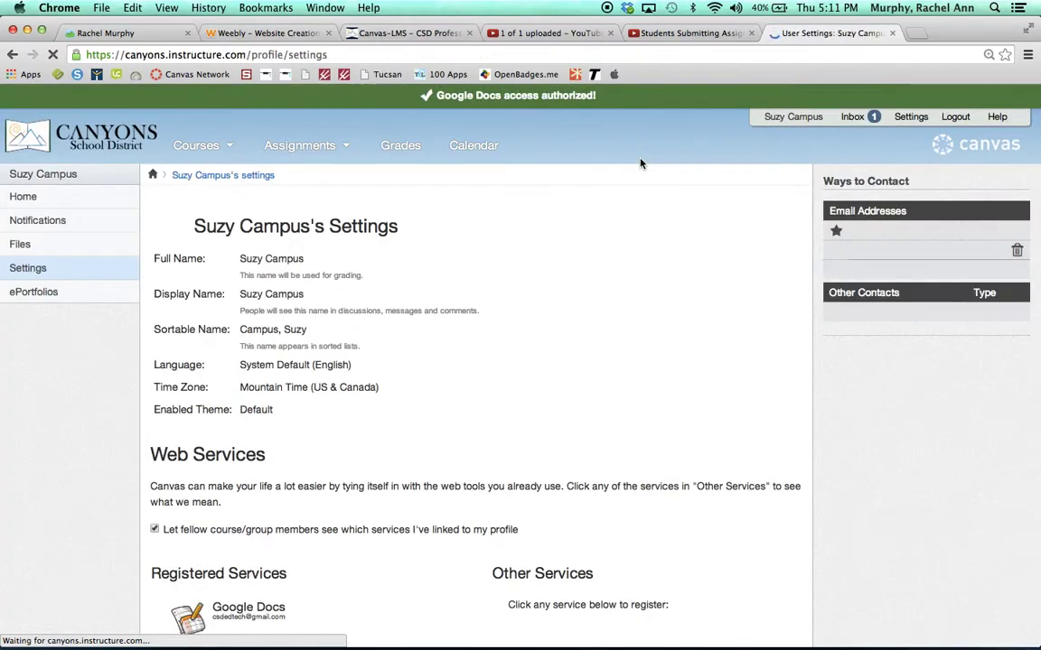
pyautogui.scroll(-5, 608, 285)
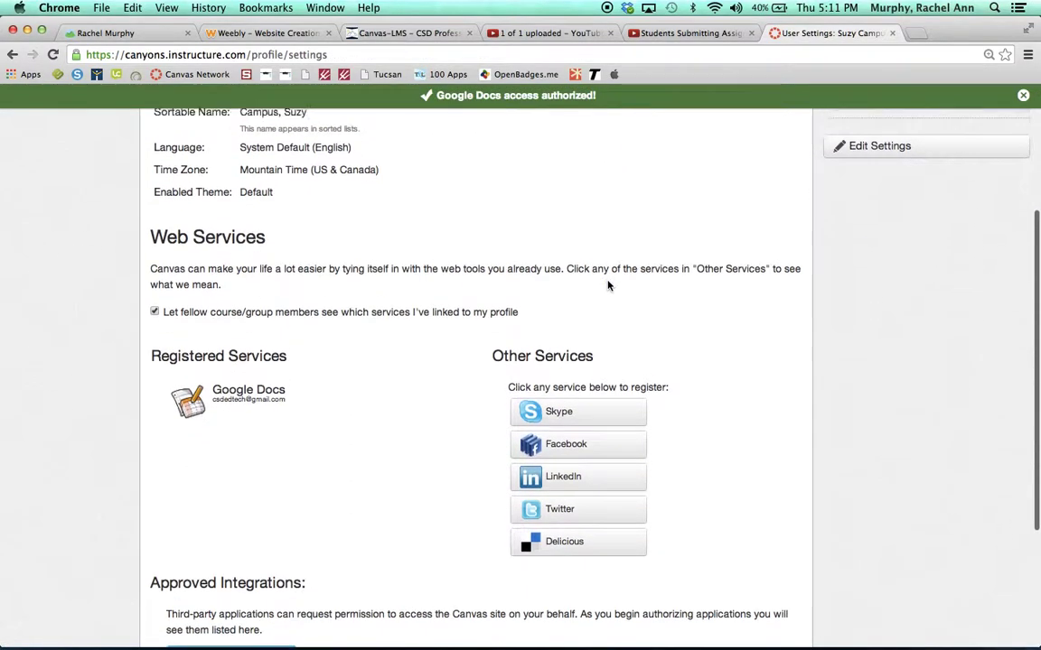